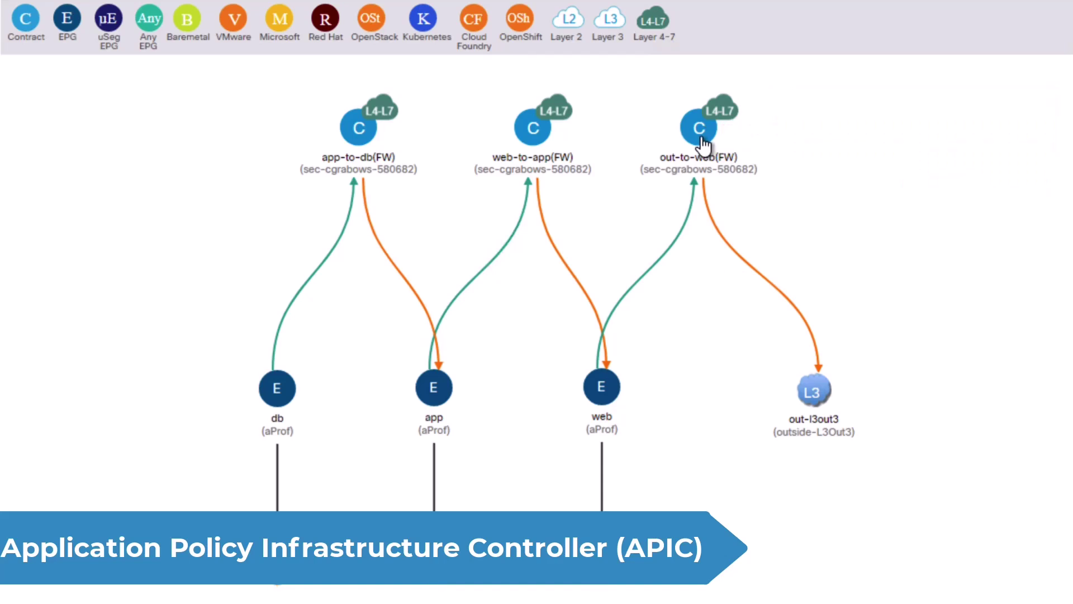
Step: Read the details of the firewall contract nodes in the aProf service graph
mouse_move(702, 144)
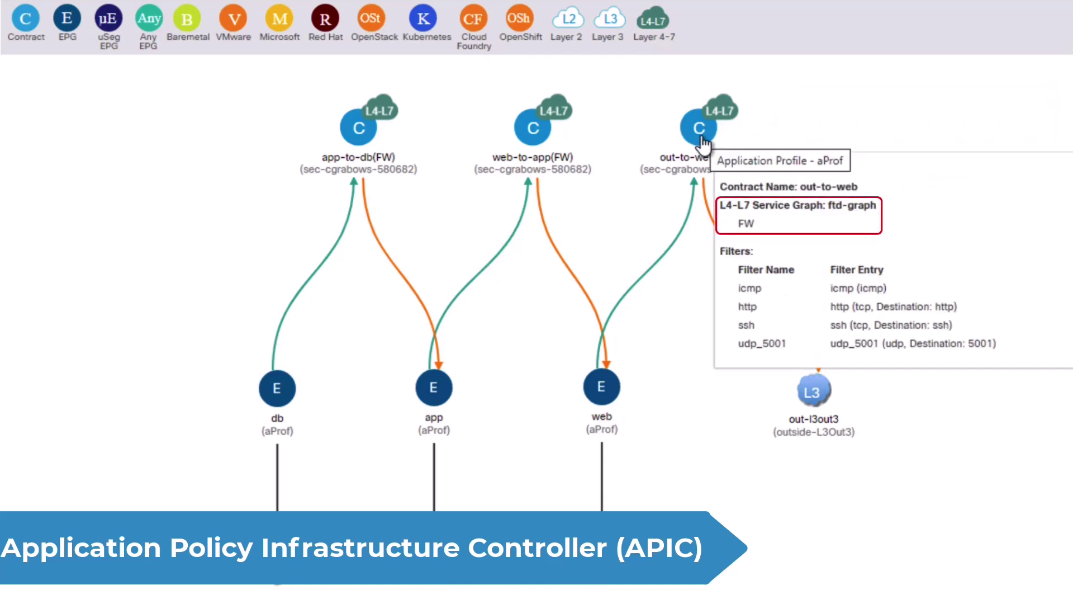
mouse_move(534, 132)
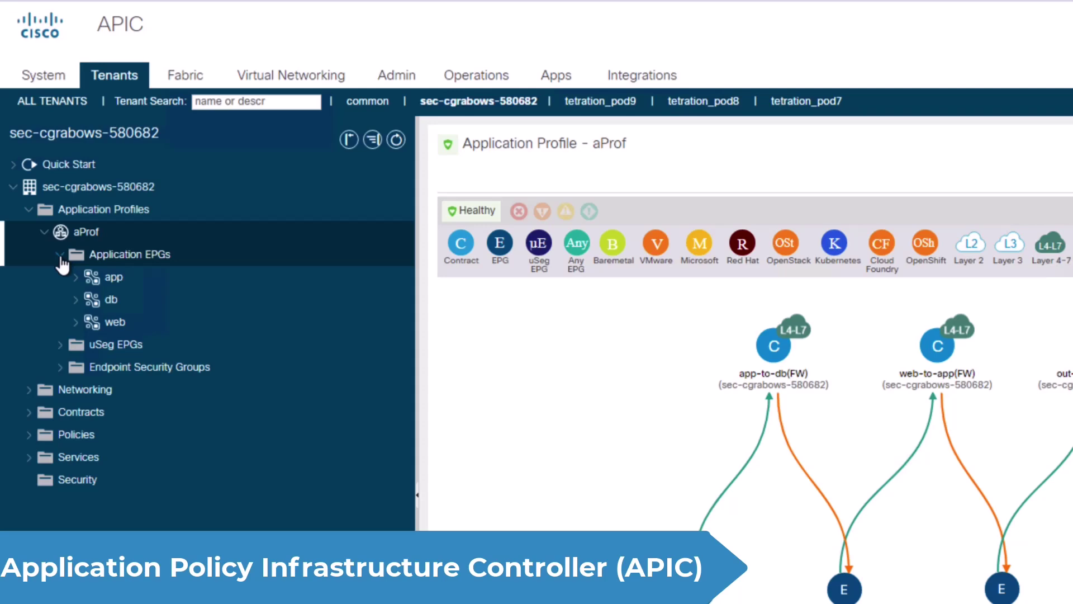
Step: Confirm the app EPG learned endpoint 10.1.122.102, then show the Installed Apps list
click(111, 277)
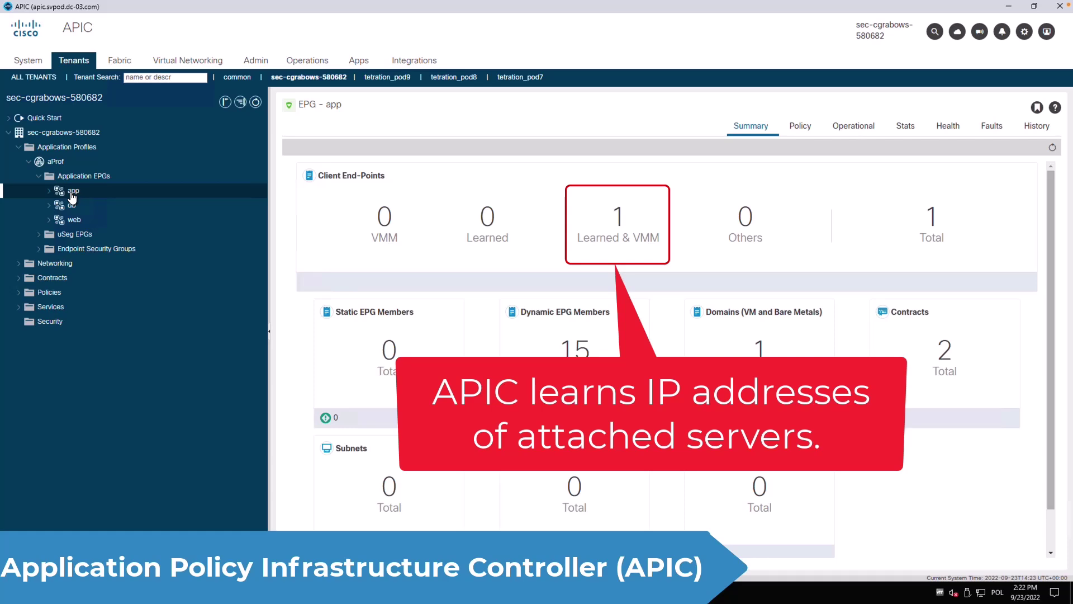
click(613, 226)
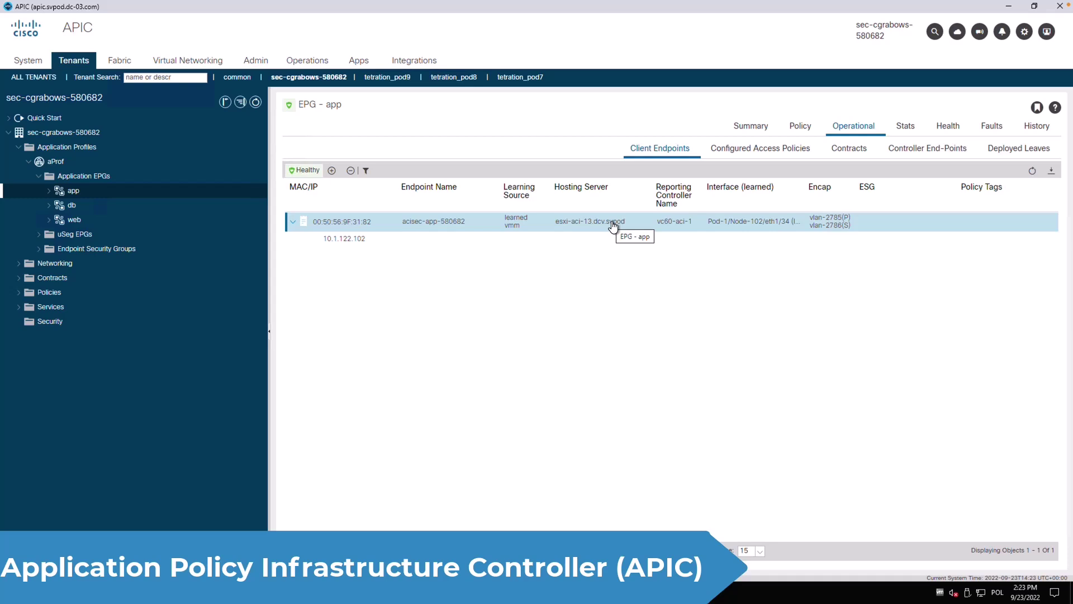
click(355, 65)
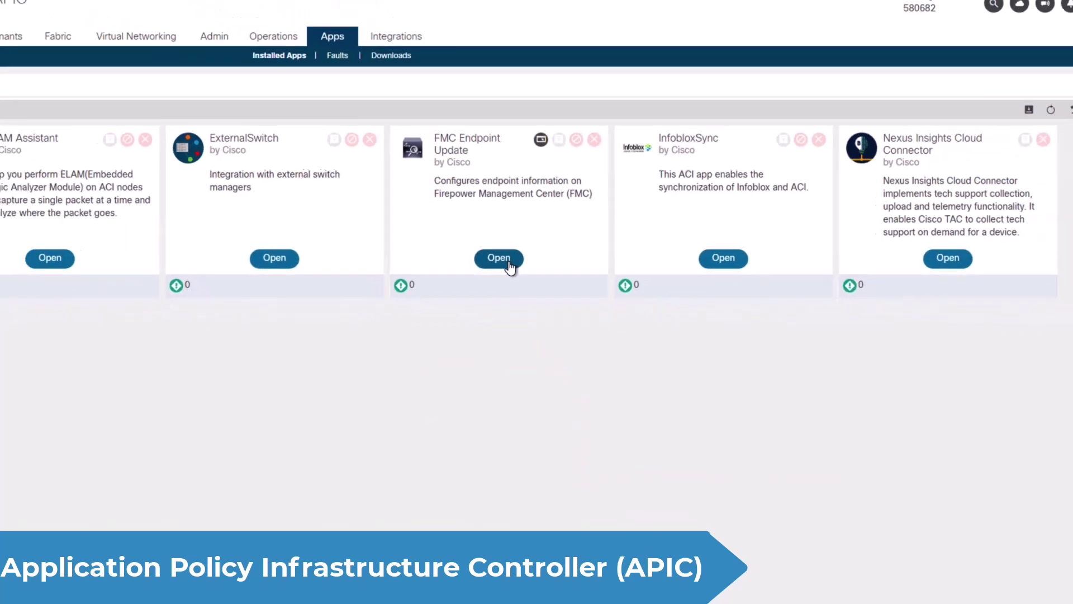
Step: Launch the FMC Endpoint Update app
click(511, 258)
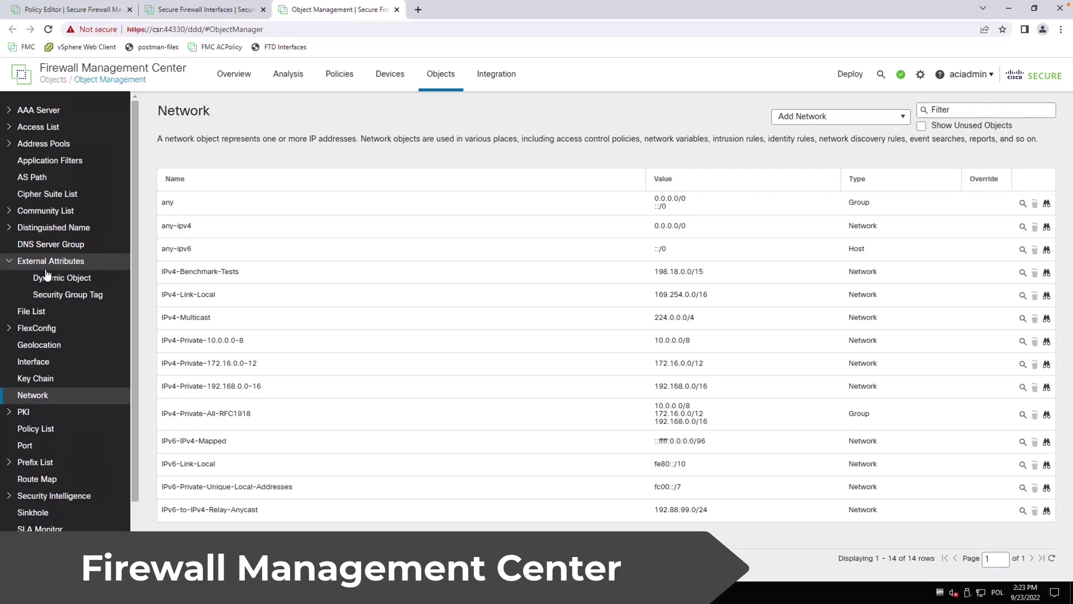
Step: Verify the APP dynamic object maps to 10.1.122.102, then show the ftd-policy access rules
click(59, 278)
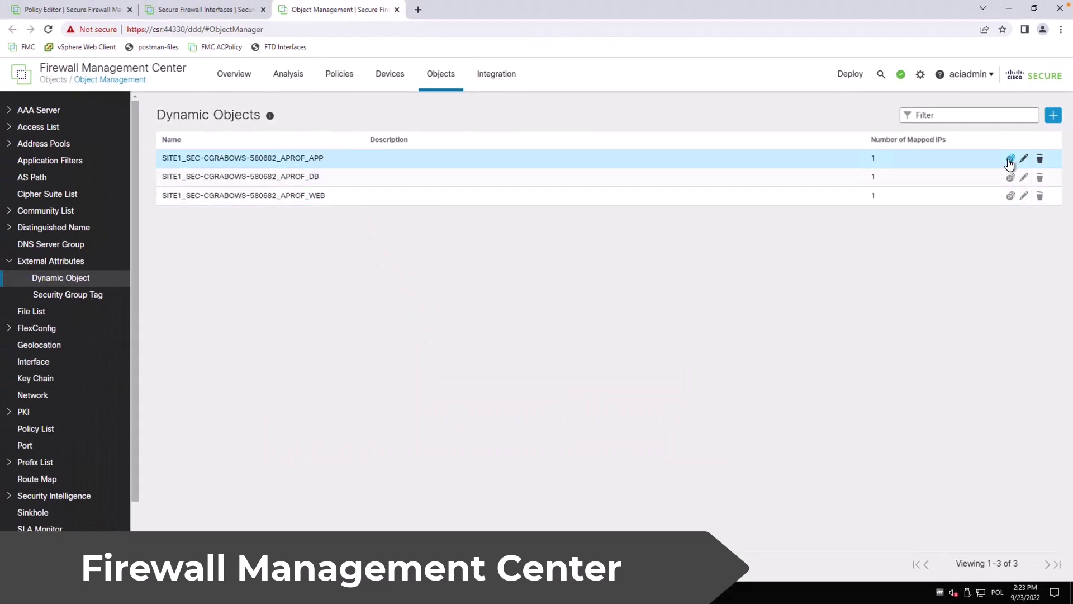
click(1010, 159)
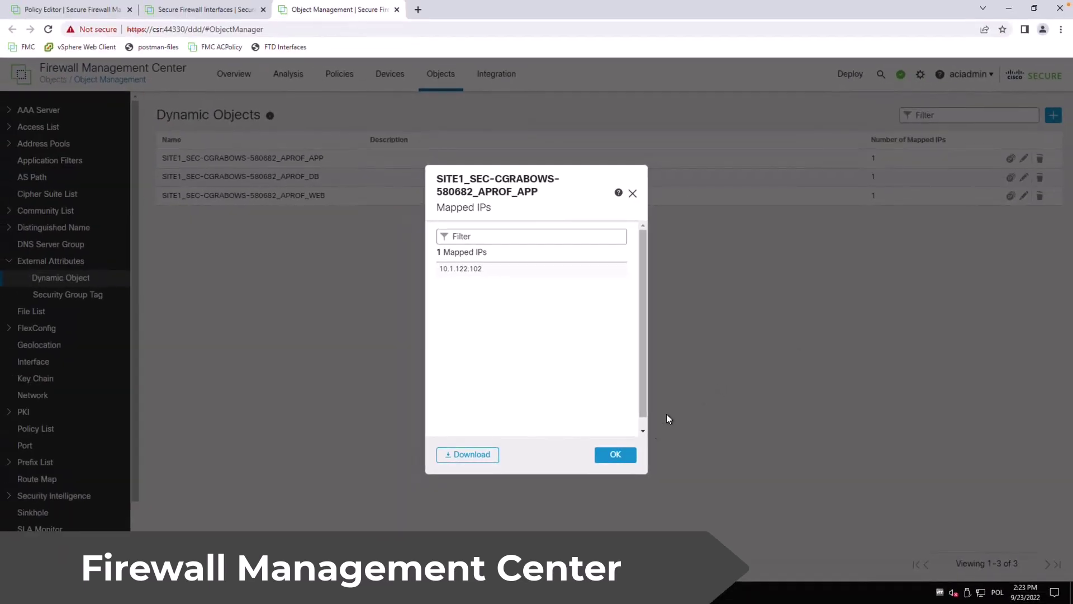
click(615, 453)
click(87, 11)
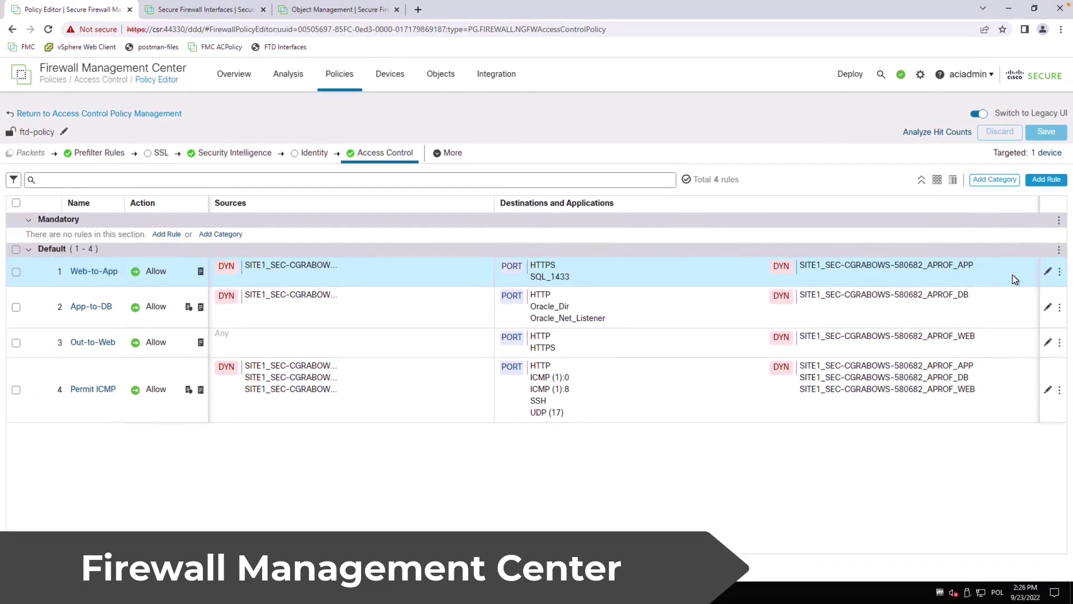
Step: Inspect the Web-to-App rule's available dynamic objects and close it without changes
click(1048, 273)
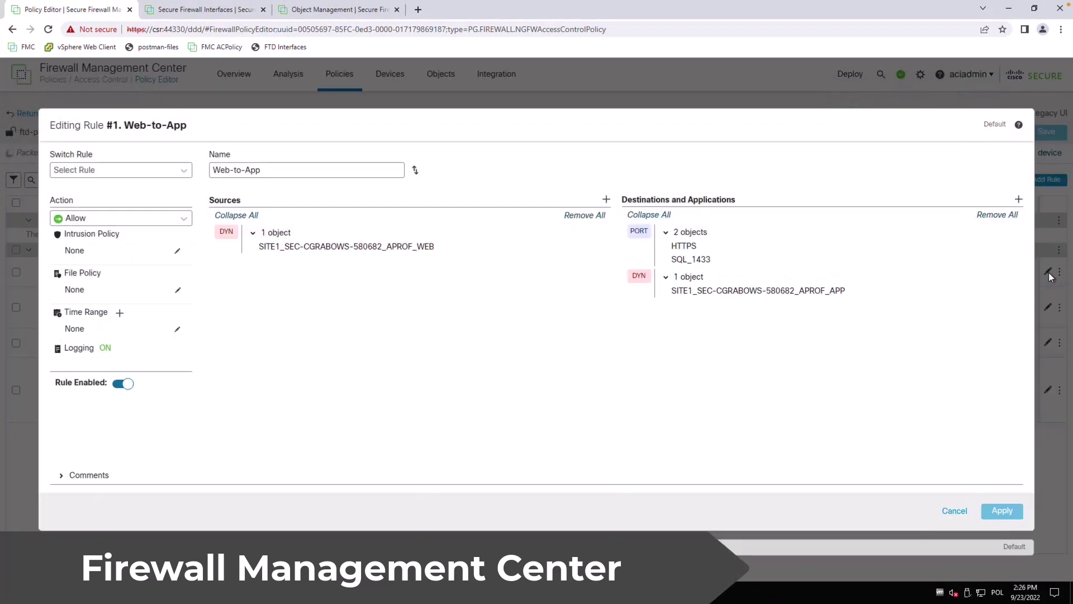
click(457, 257)
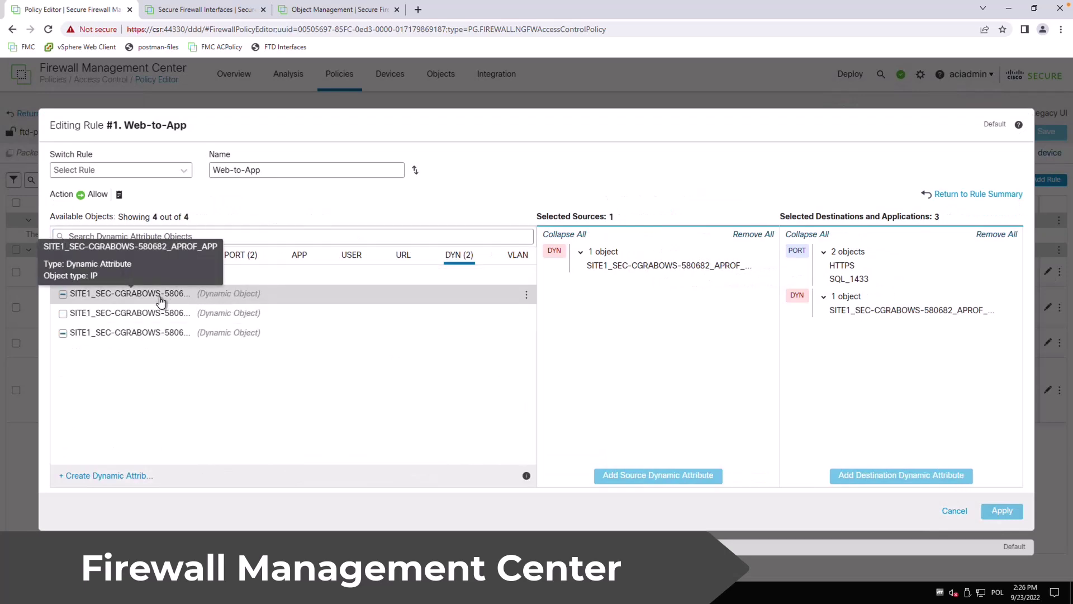
click(952, 510)
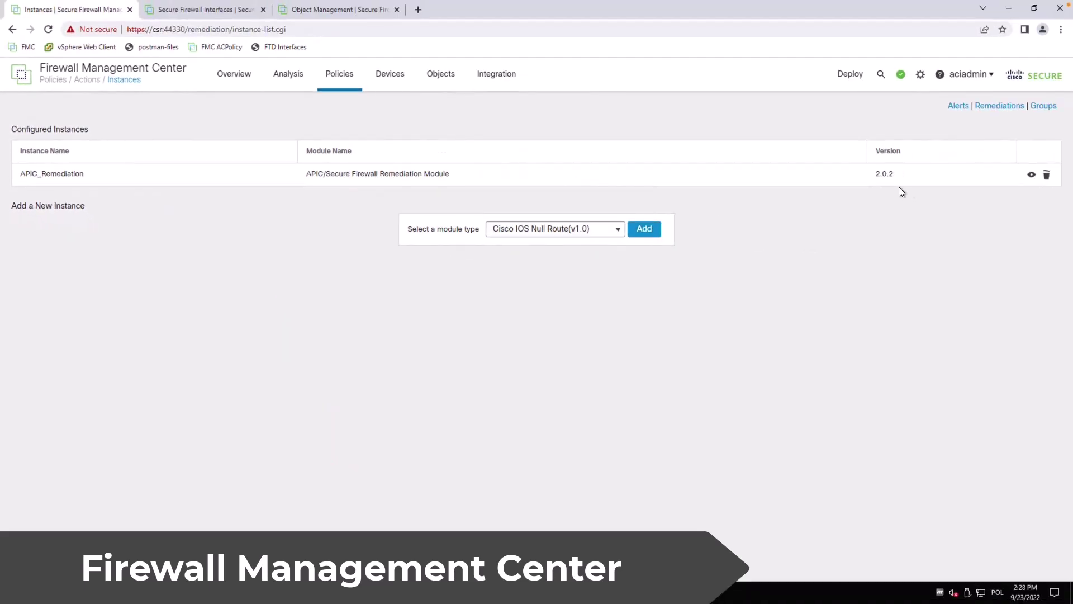
Step: Show the APIC_Remediation instance's APIC credentials and cluster IPs 198.19.254.60, .61 and .62
click(1031, 175)
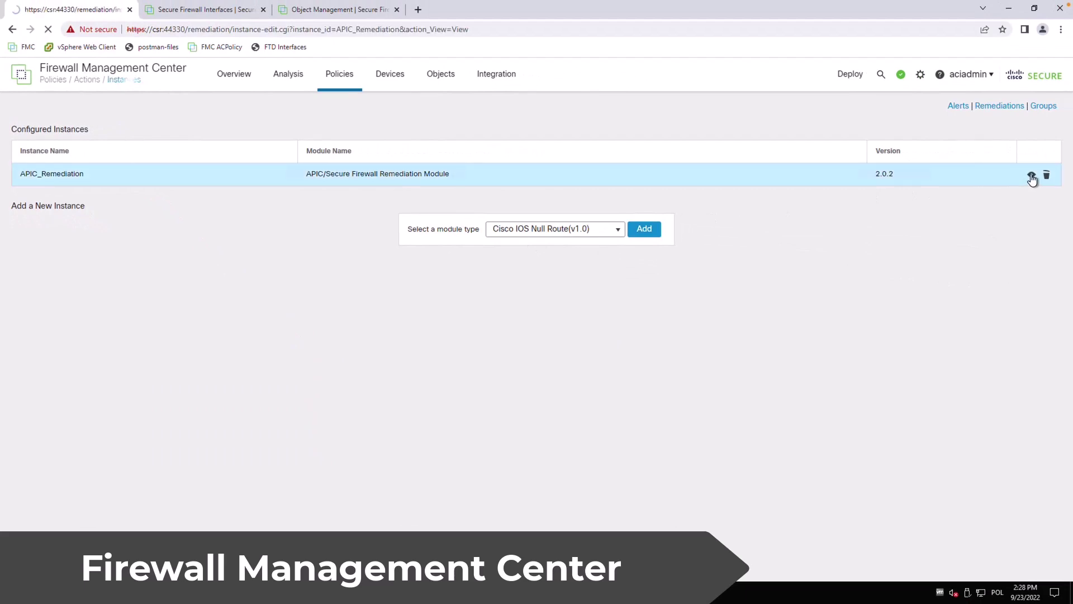
scroll(856, 286, down, 1)
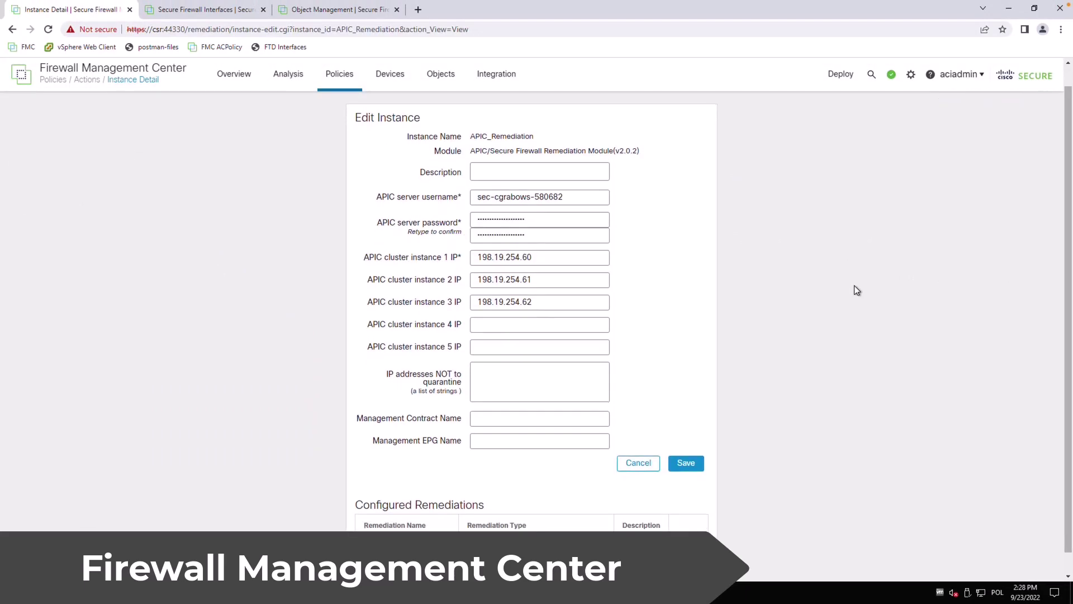
scroll(857, 290, down, 1)
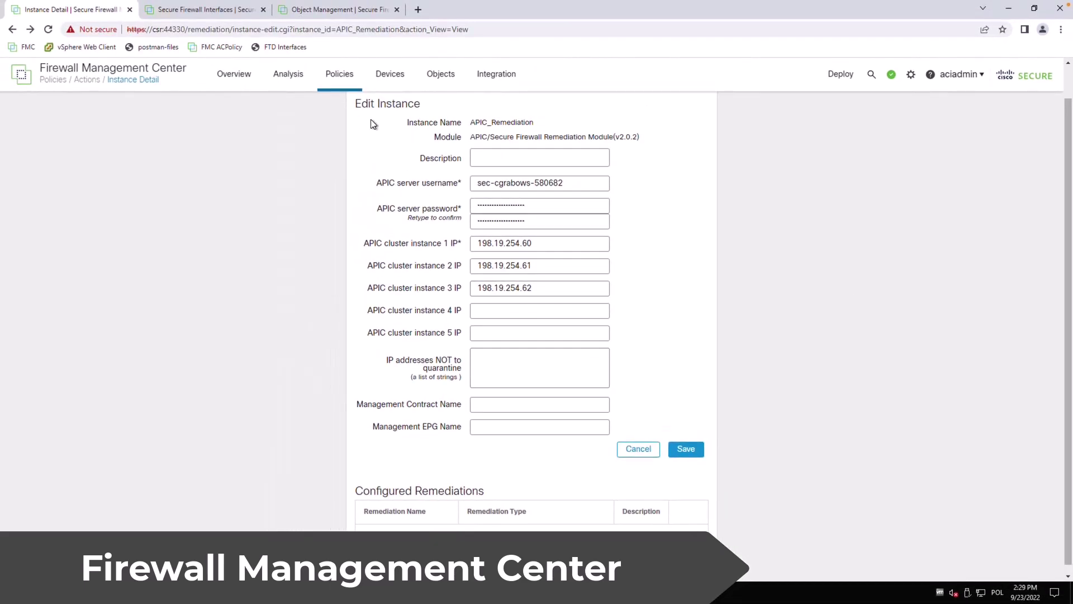
Step: Edit the Quarantine Malware Source policy from the Correlation policies list
click(337, 78)
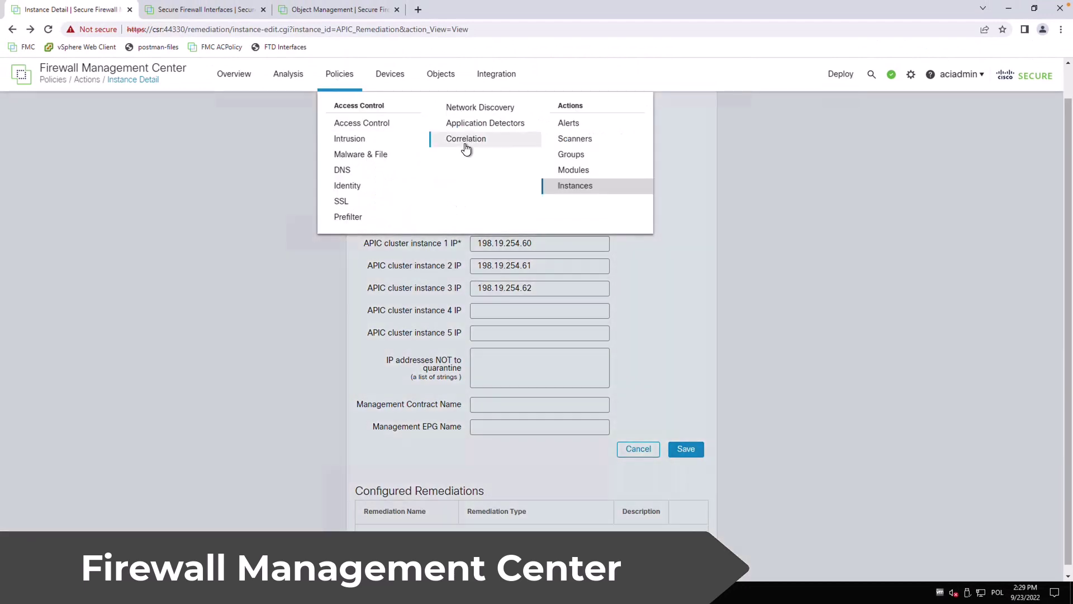
click(466, 144)
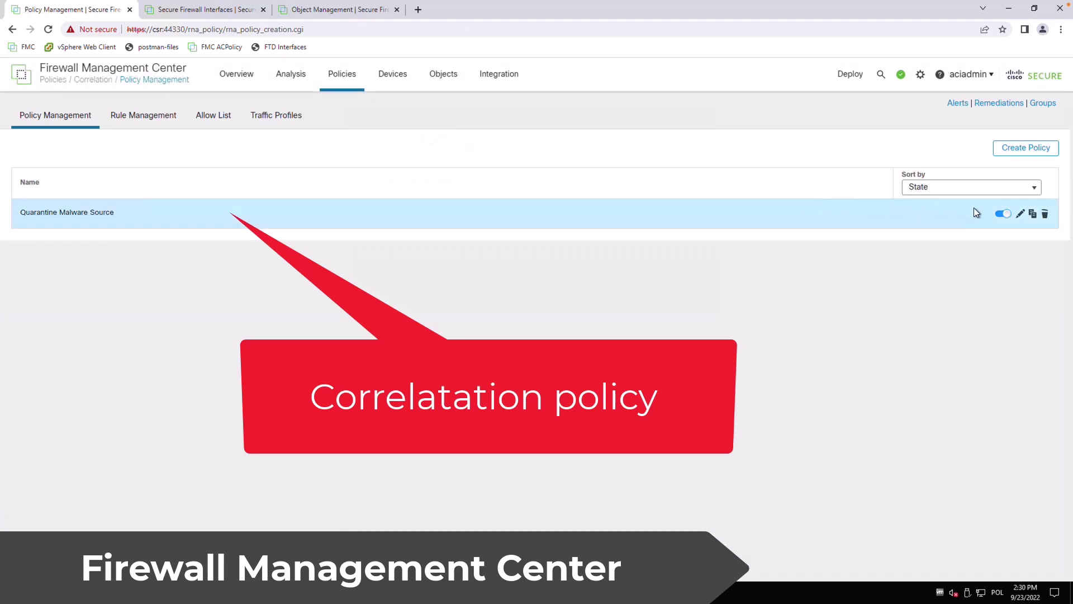
click(1019, 214)
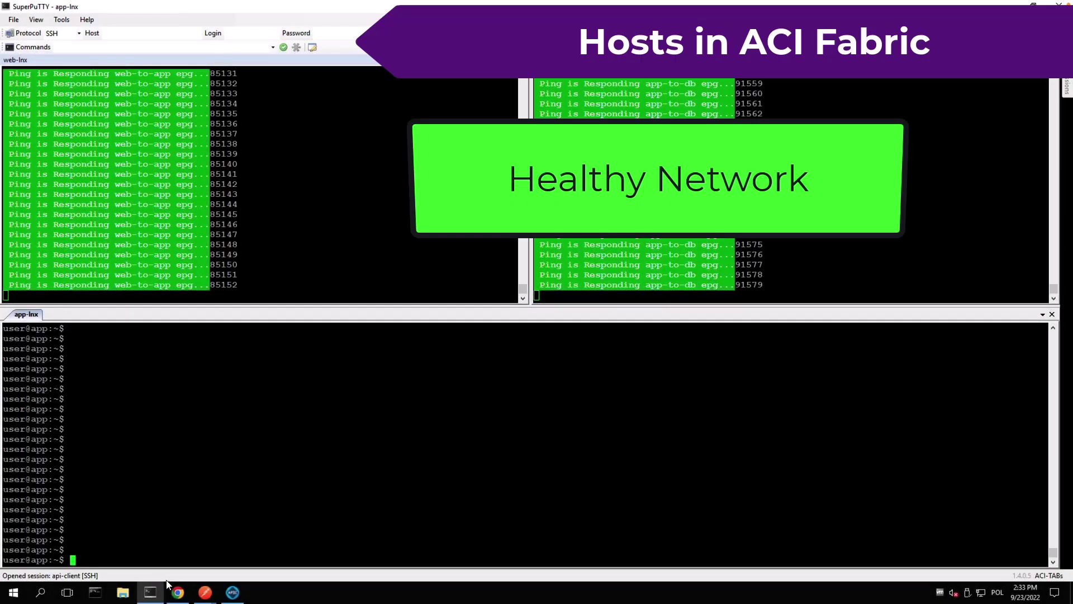
Step: Run app-to-db_exe on the app-lnx host, then interrupt it once the download retries fail
text(app_to)
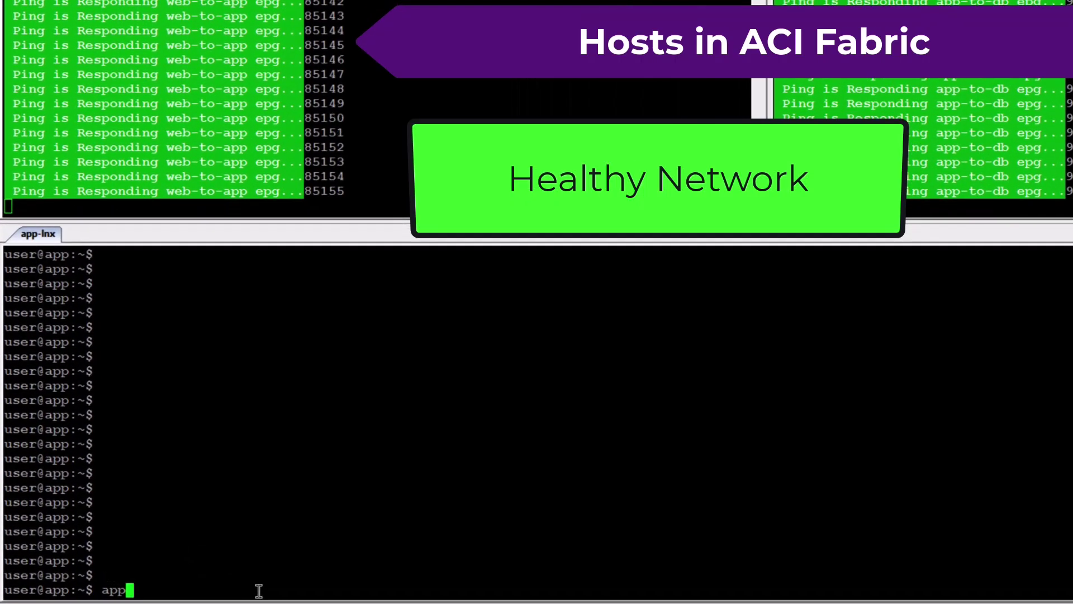
key(BackSpace)
key(BackSpace)
key(BackSpace)
text(-to-db_exe)
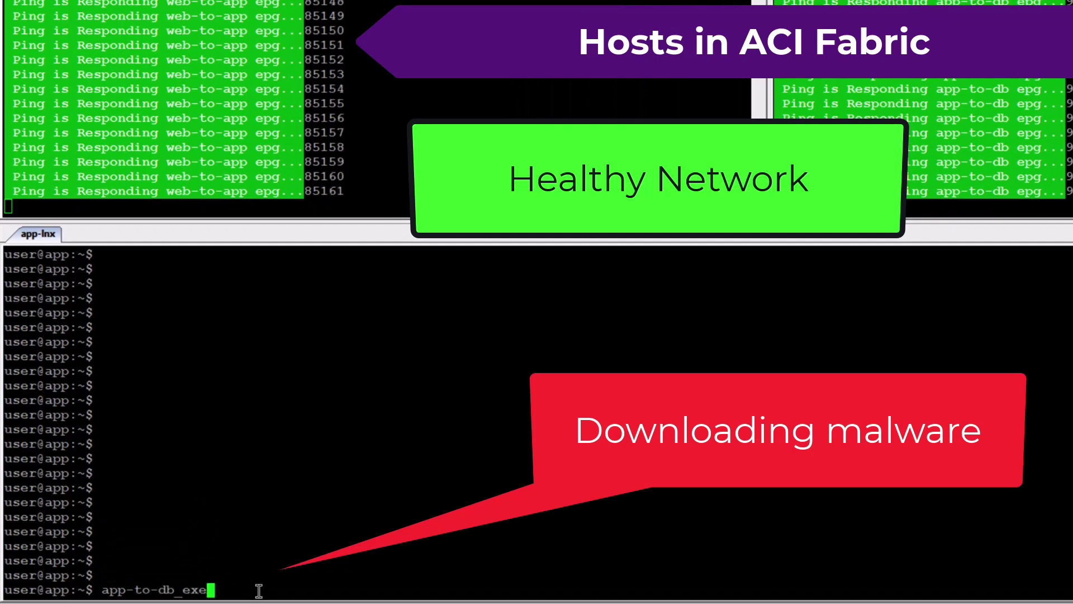
key(Return)
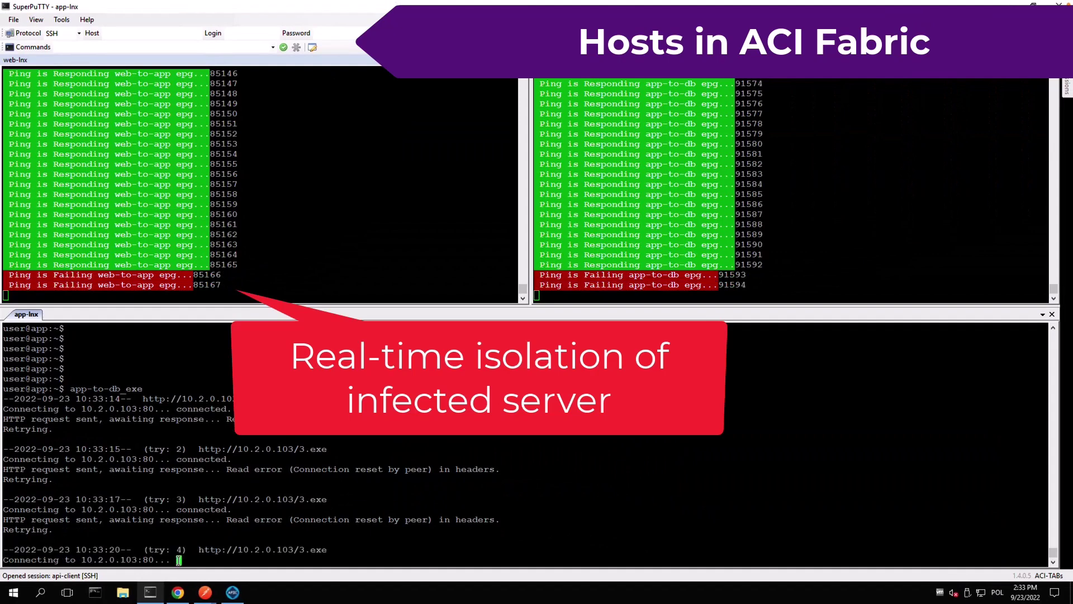
key(ctrl+c)
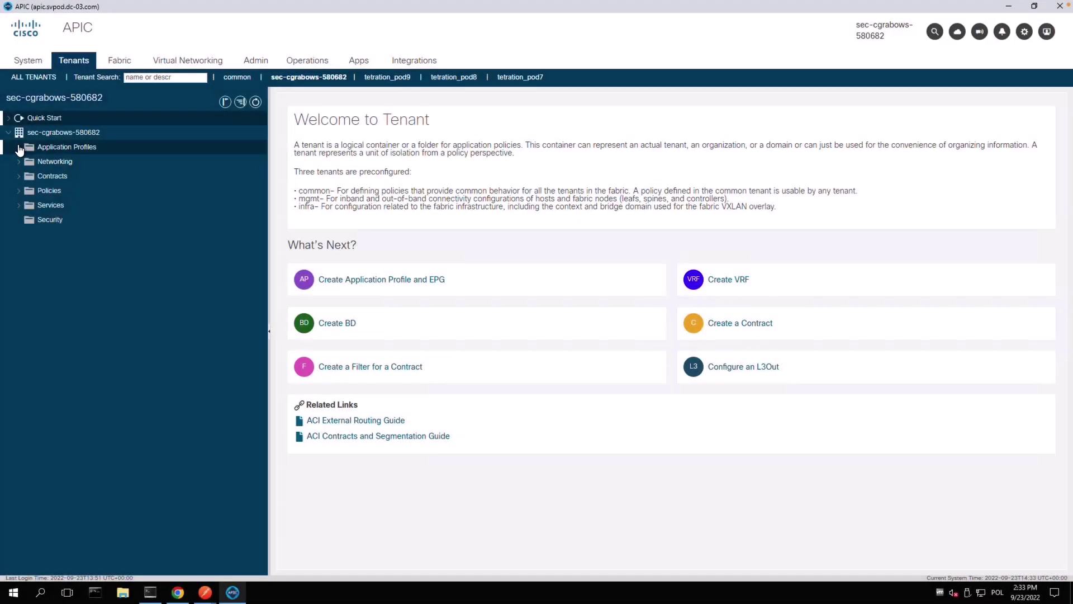
Step: Expand aProf's uSeg EPGs and display the quarantine-app uSeg attributes
click(19, 147)
click(28, 162)
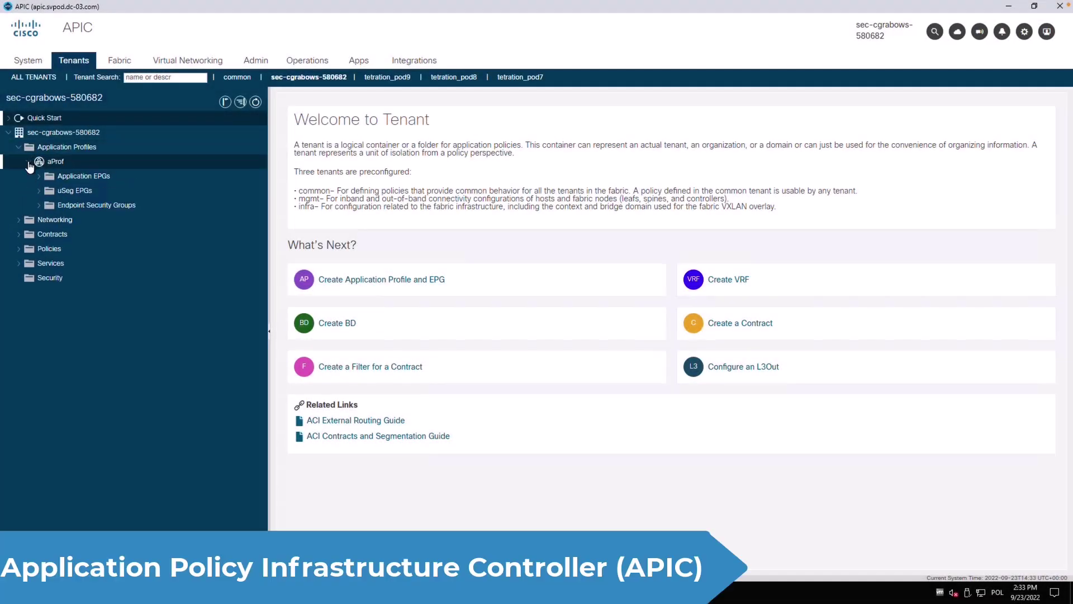
click(38, 190)
click(49, 205)
click(116, 282)
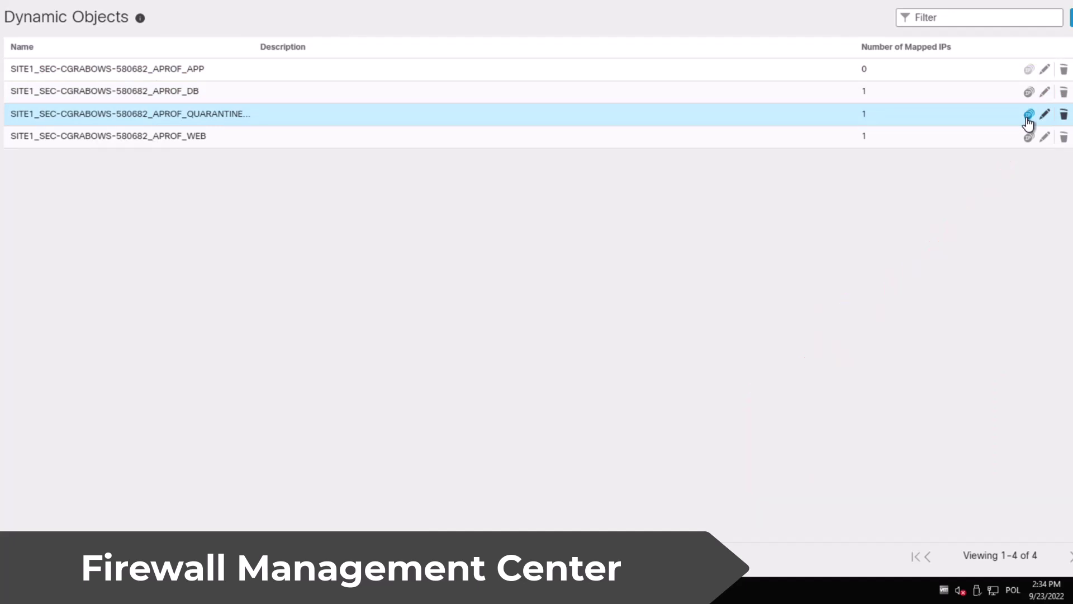
Step: Show the QUARANTINE-APP object's single mapped IP, 10.1.122.102
click(1029, 114)
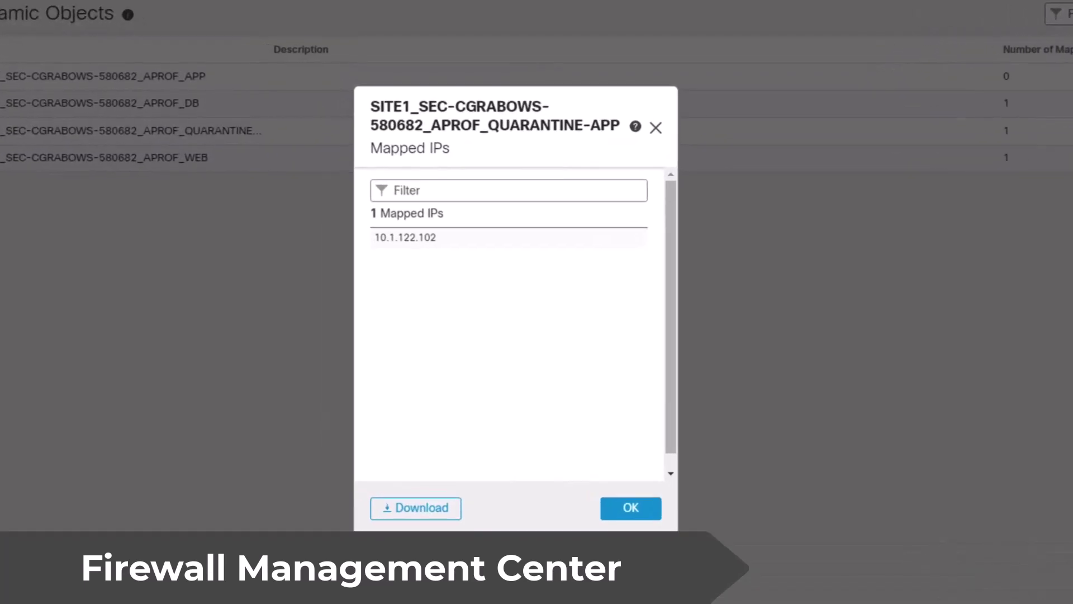